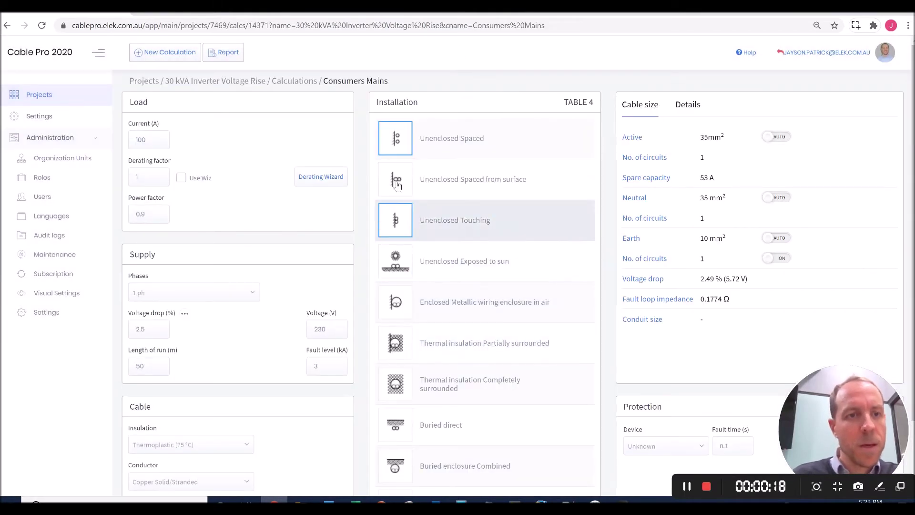
- Set the load current of the Consumers Mains calculation to 43.3 A
double_click(155, 143)
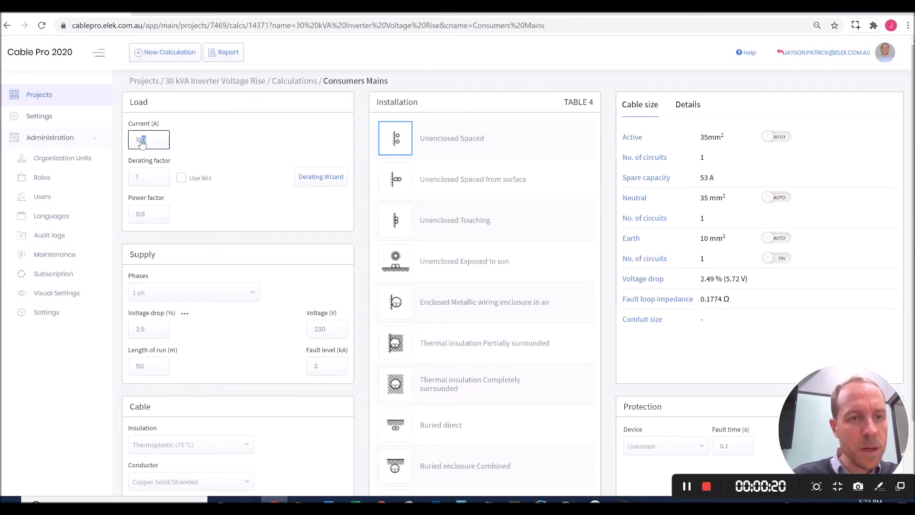
type("43.3")
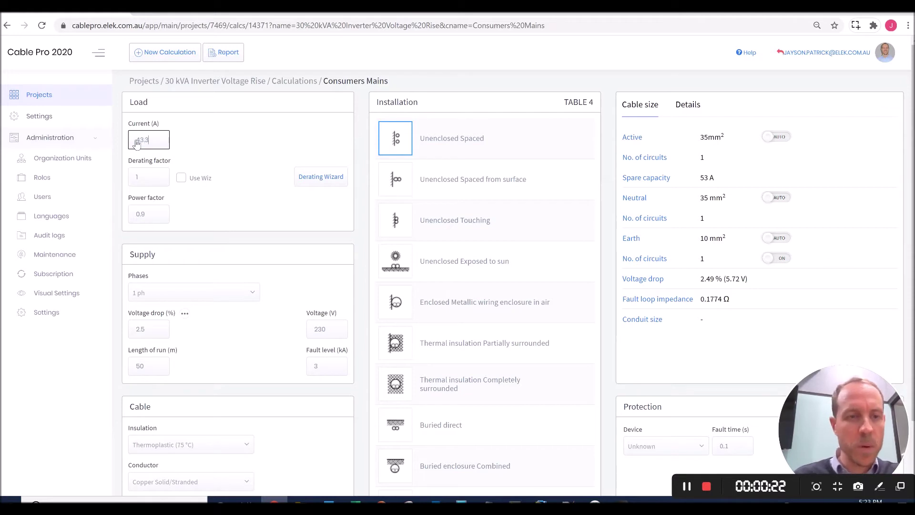
left_click(204, 138)
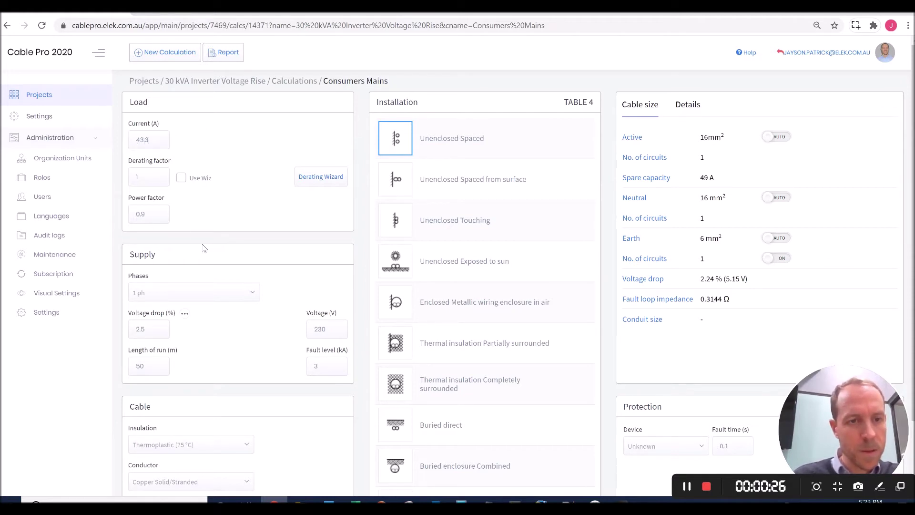
- Switch the supply criterion from voltage drop to voltage rise and set the supply to 3 ph
left_click(185, 315)
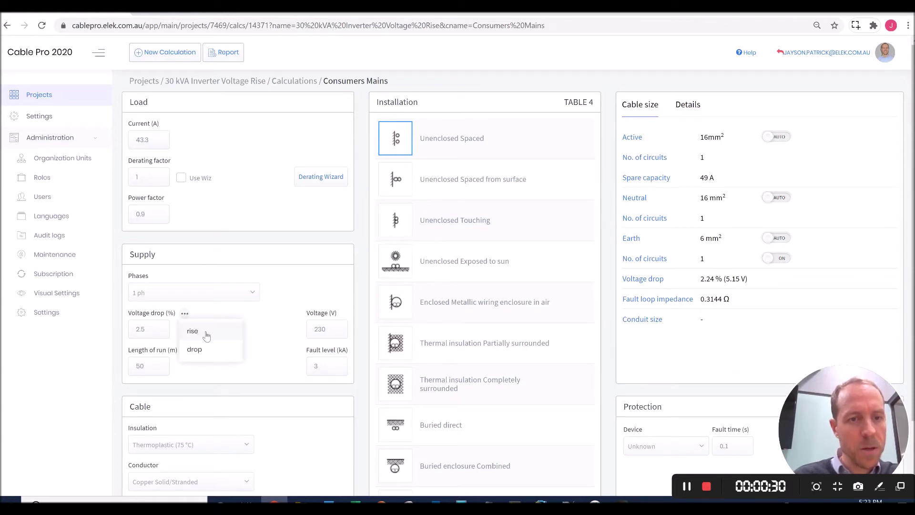
left_click(206, 335)
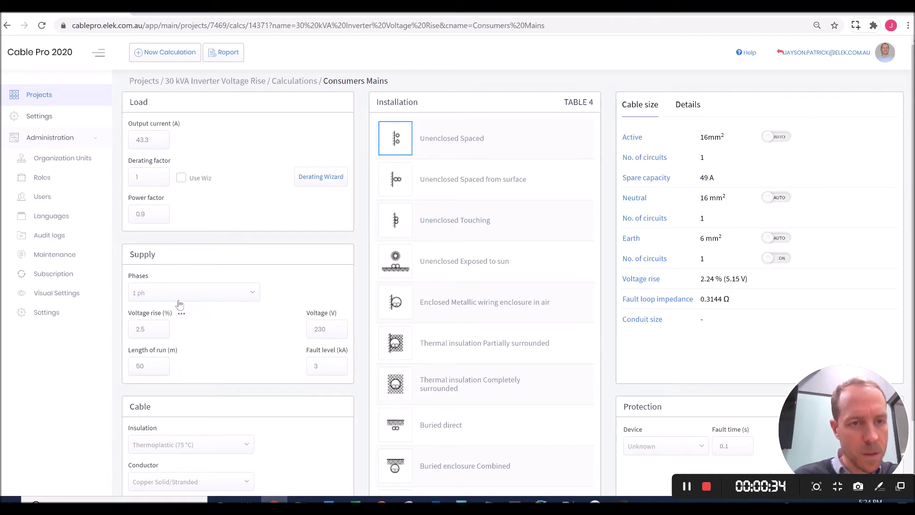
left_click(162, 301)
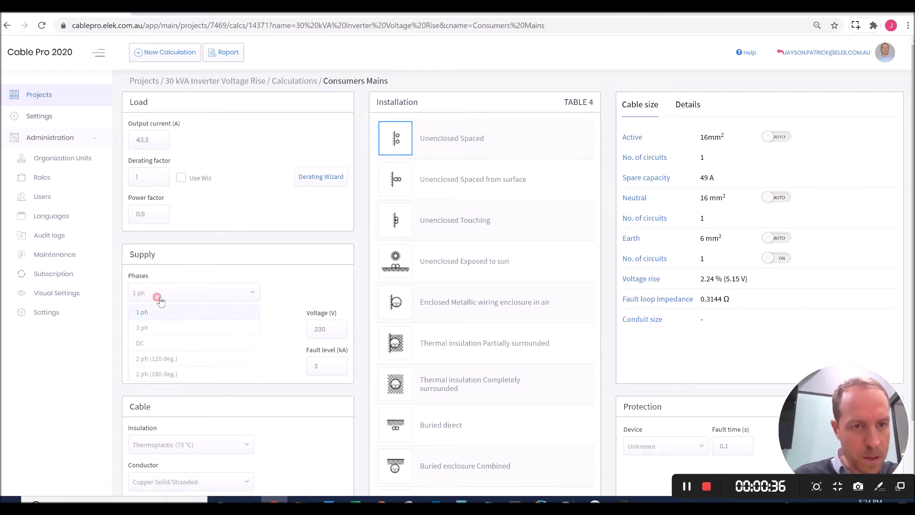
left_click(155, 328)
- Set the supply's voltage rise limit to 0.67 % and the length of run to 30 m
left_click(136, 333)
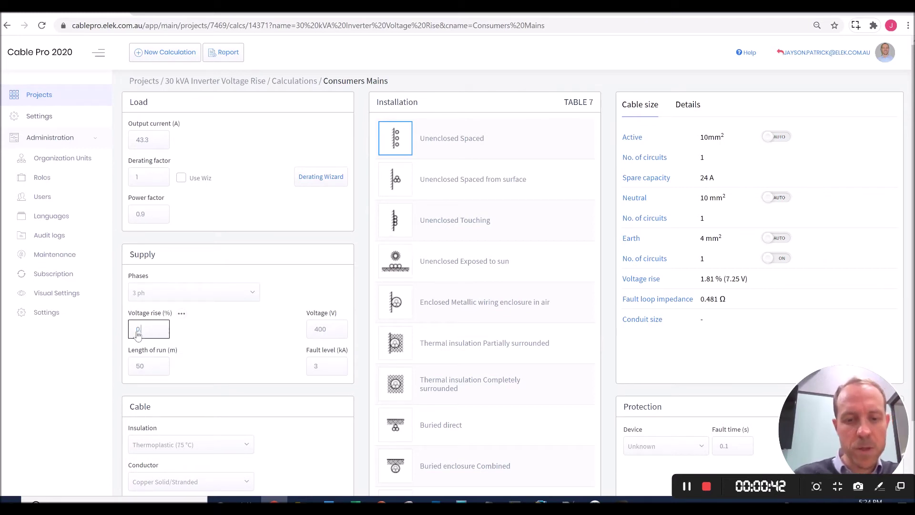
type("0.67")
left_click(206, 332)
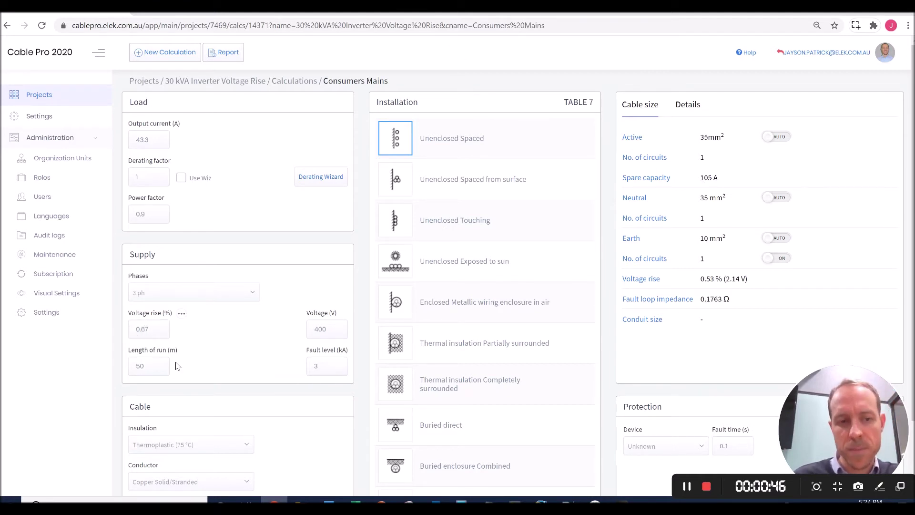
left_click(137, 370)
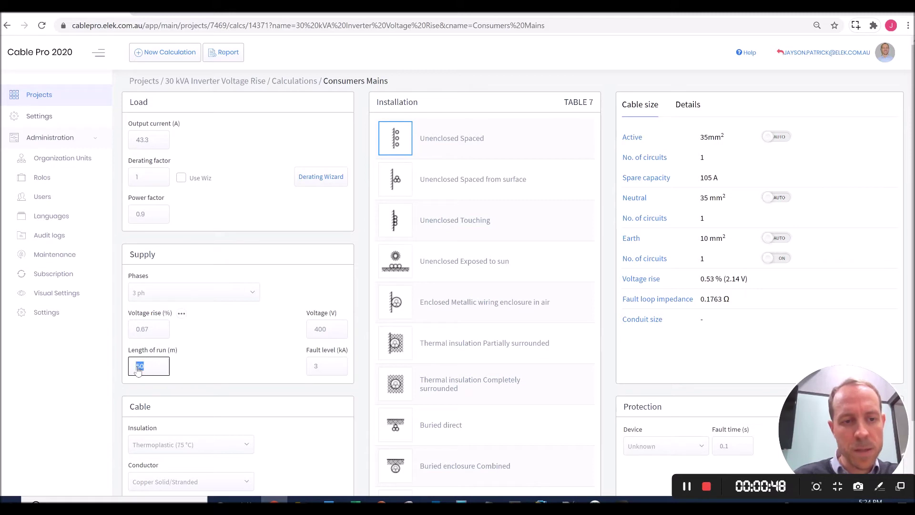
type("30")
left_click(204, 373)
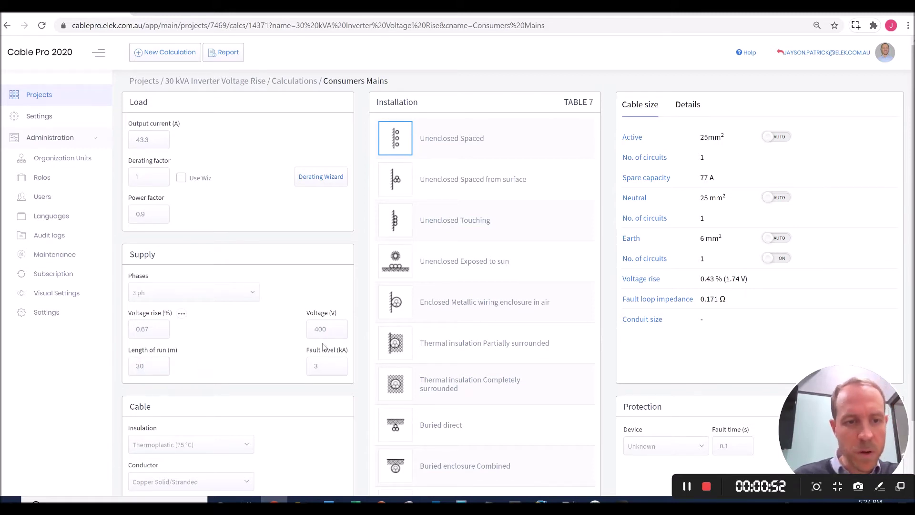
- Change the cable insulation to XLPE or Elastomer (90 °C)
scroll(259, 426, "down", 2)
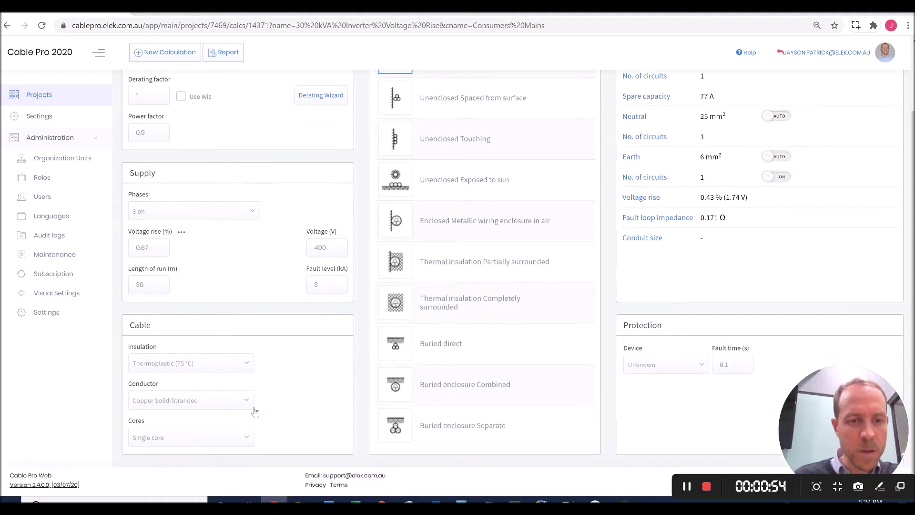
left_click(246, 370)
left_click(225, 397)
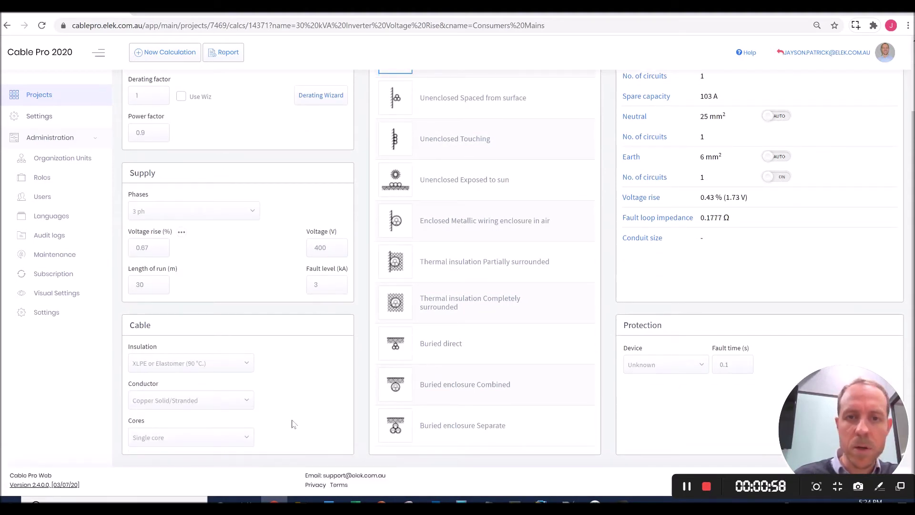
- Select Buried enclosure Combined as the cable installation method
scroll(302, 423, "up", 1)
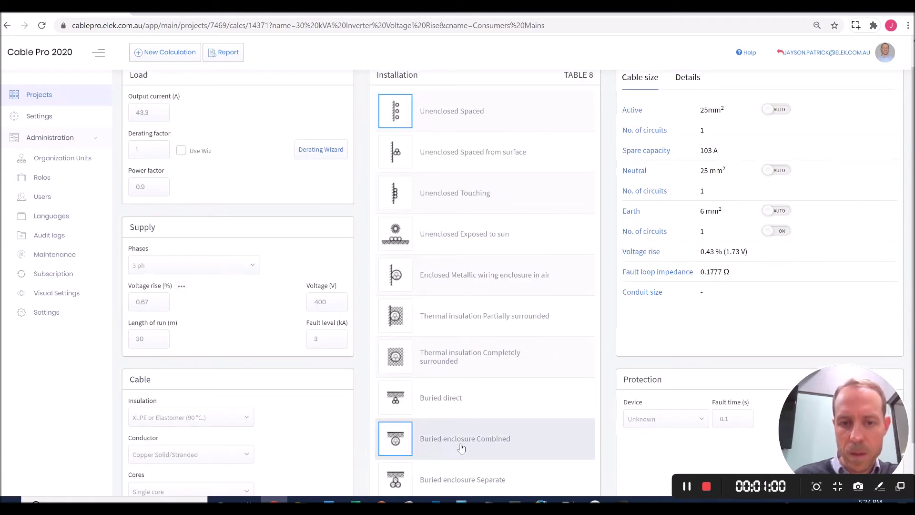
scroll(459, 473, "down", 1)
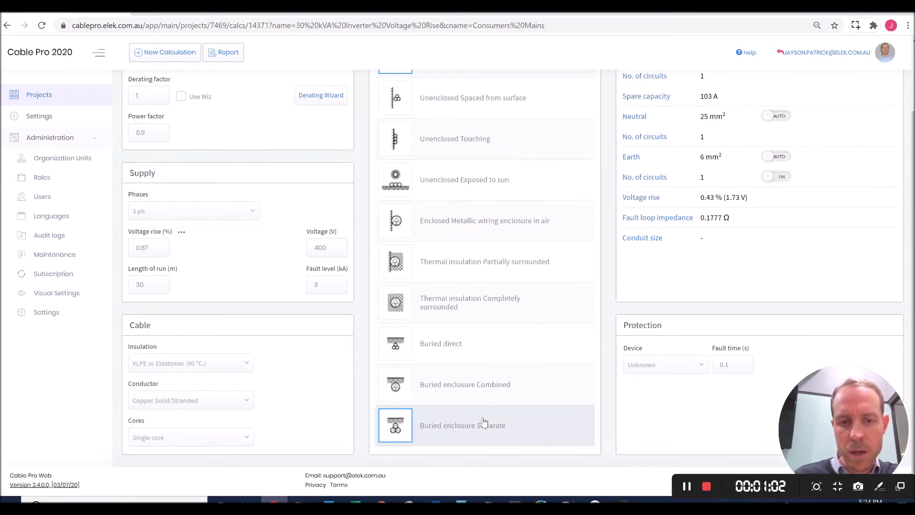
left_click(488, 397)
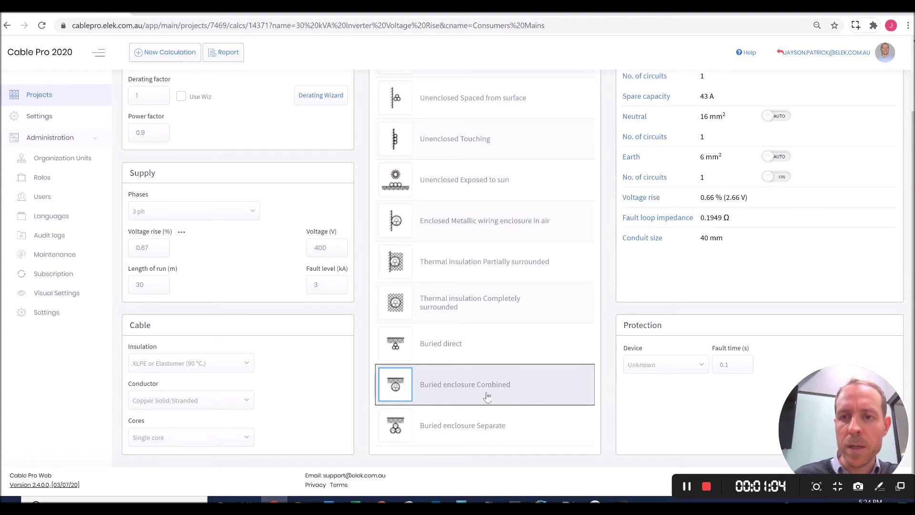
scroll(571, 376, "up", 1)
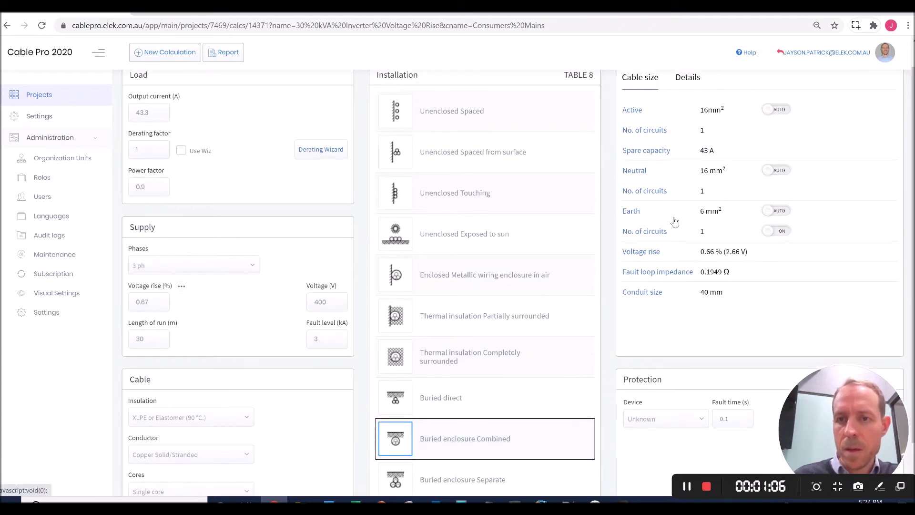
scroll(670, 222, "up", 1)
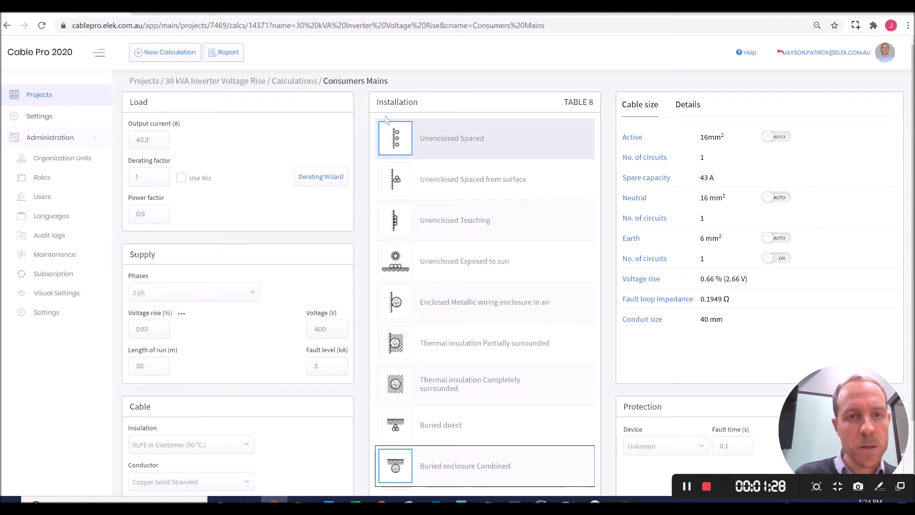
- Return to the project's calculations and make a copy of the Consumers Mains calculation
left_click(307, 84)
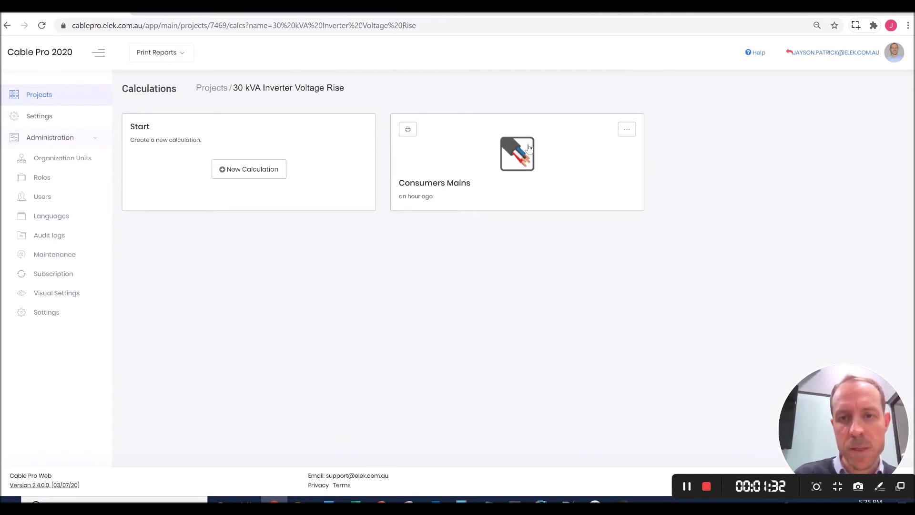
left_click(627, 130)
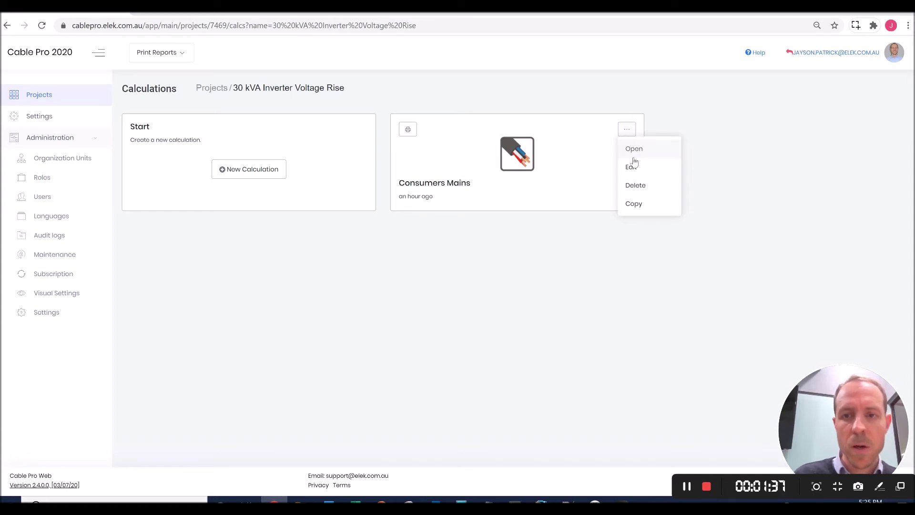
left_click(651, 199)
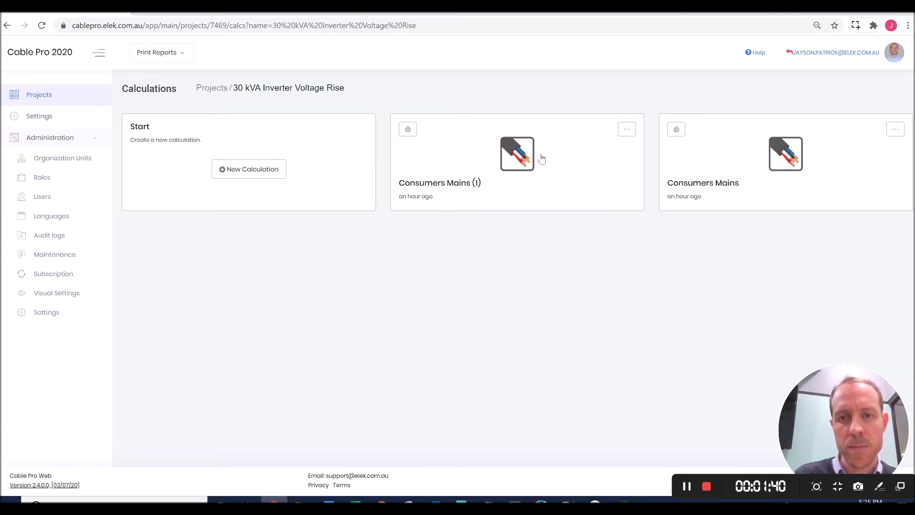
- Rename the copied calculation to "Final Subcircuit" and save the change
left_click(627, 129)
left_click(633, 163)
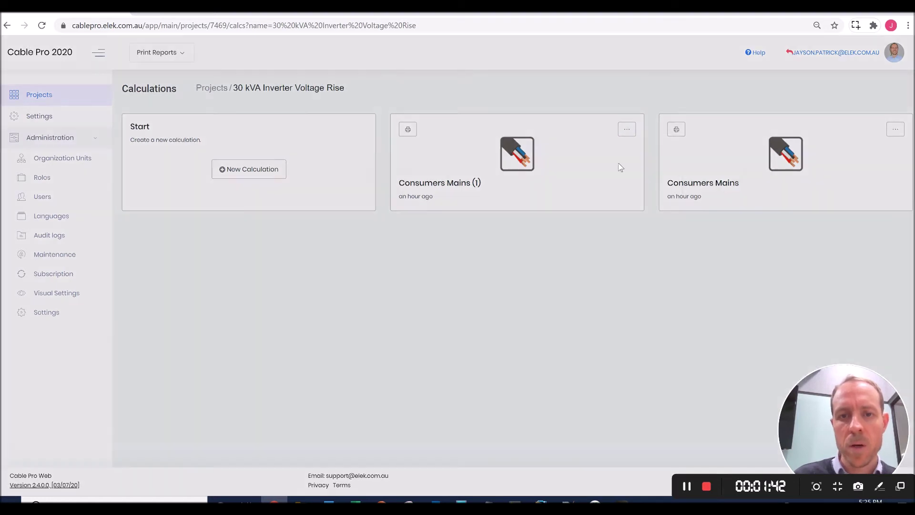
left_click_drag(413, 156, 349, 157)
type("Final")
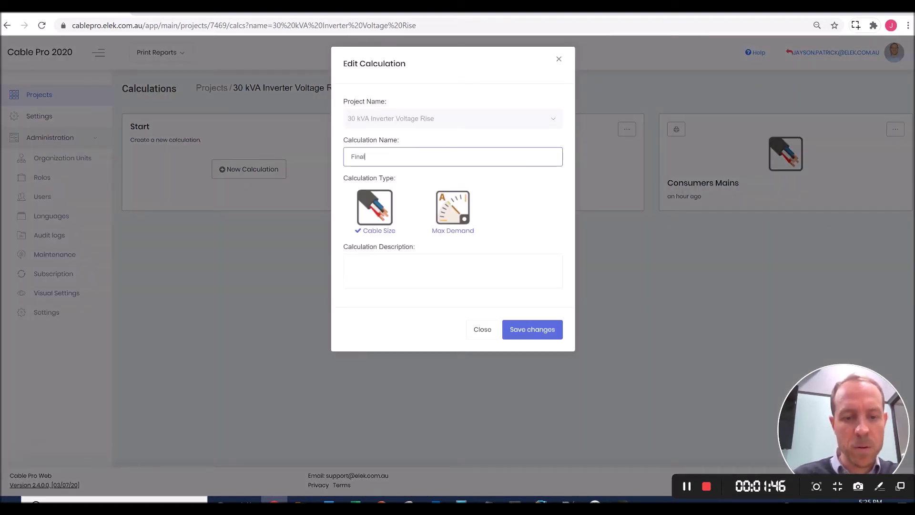
type(" Subcircuit")
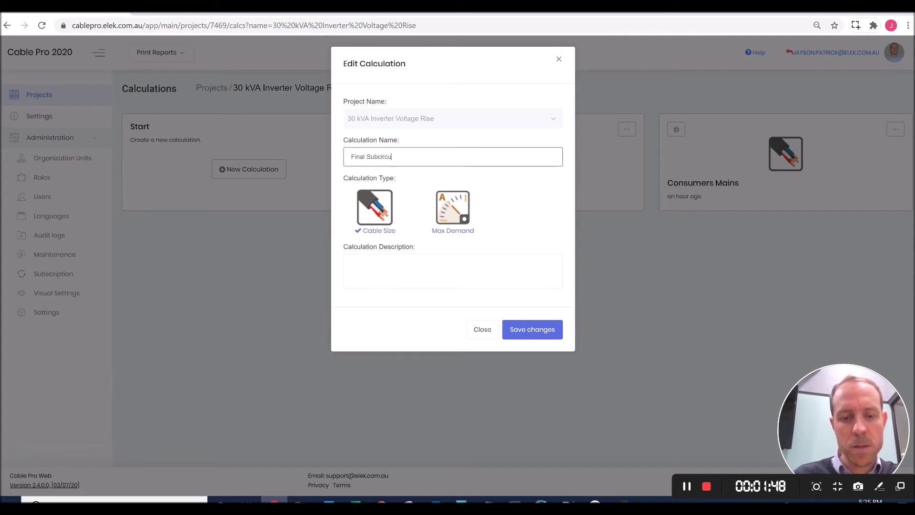
left_click(524, 328)
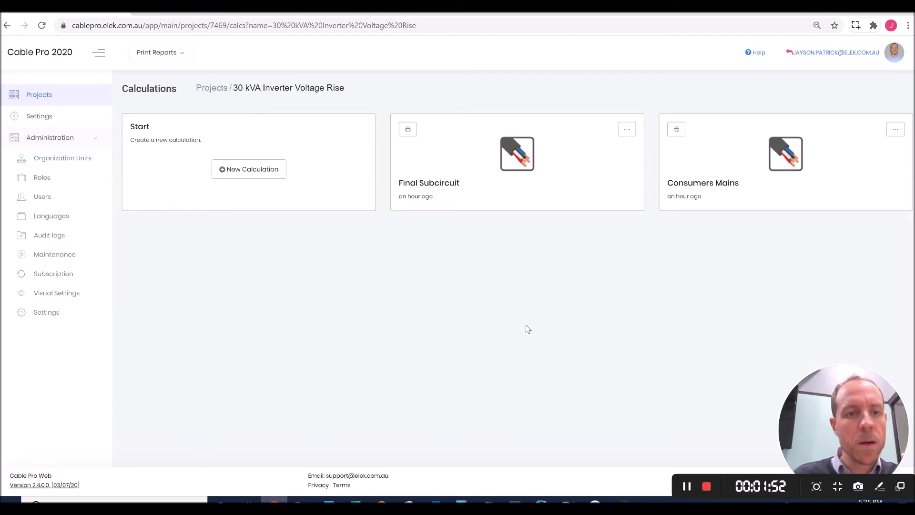
- In the Final Subcircuit calculation, set the length of run to 60 m and the voltage rise limit to 1.33 %
left_click(514, 184)
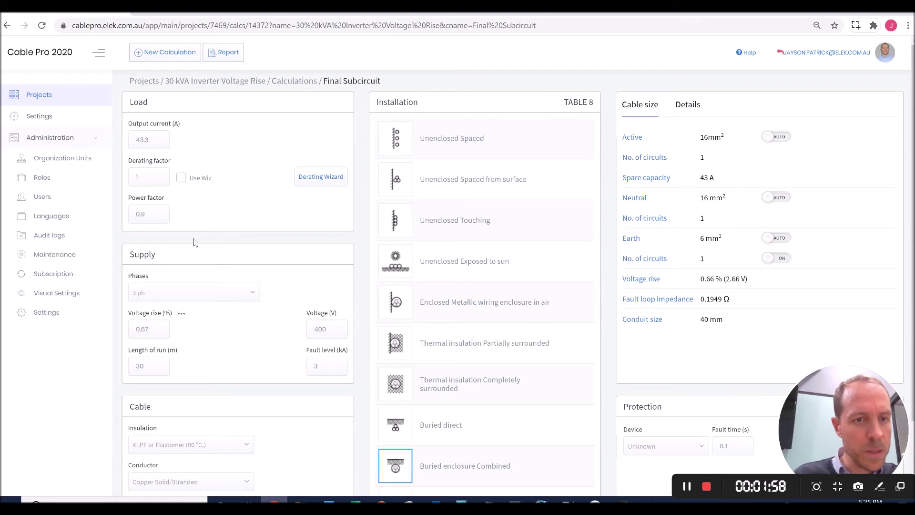
double_click(147, 366)
type("60")
left_click(159, 334)
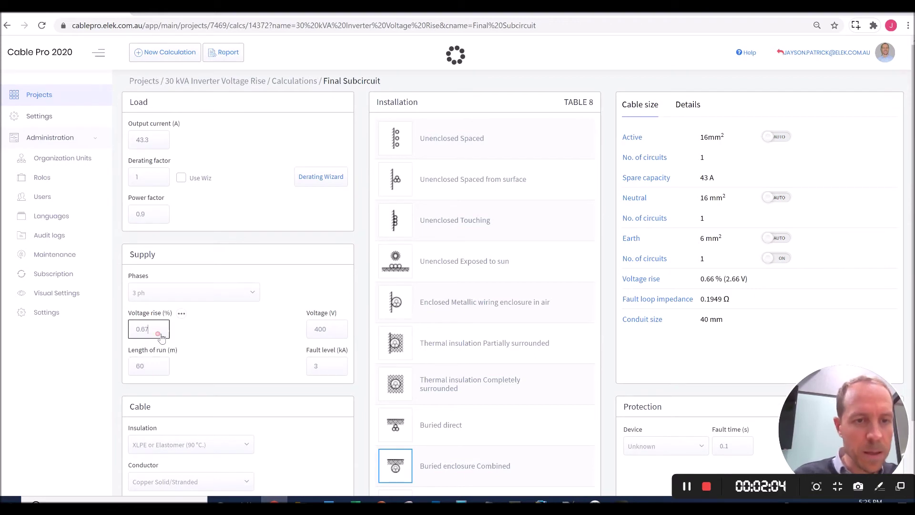
left_click_drag(161, 337, 135, 336)
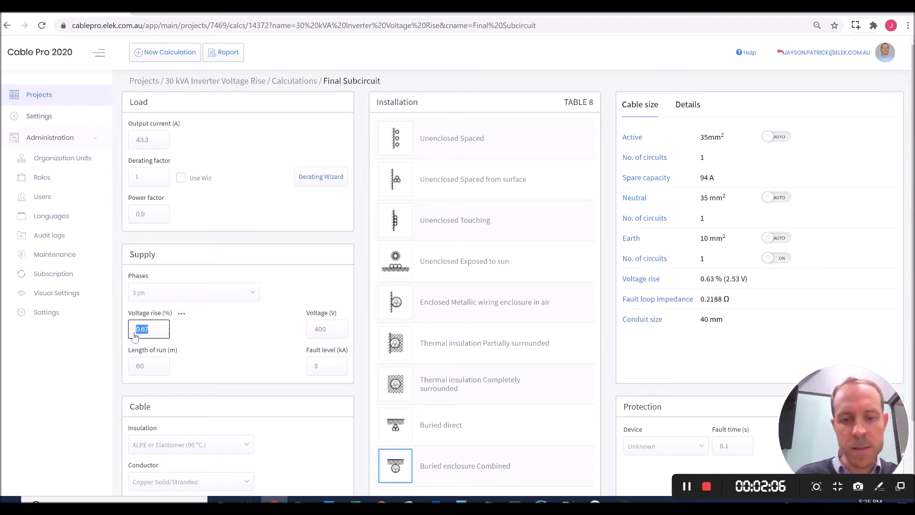
type("1.33")
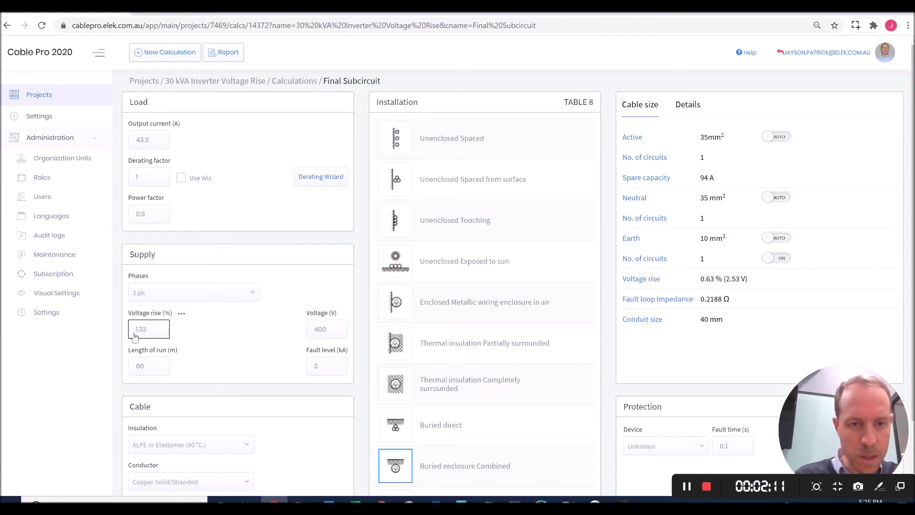
left_click(221, 341)
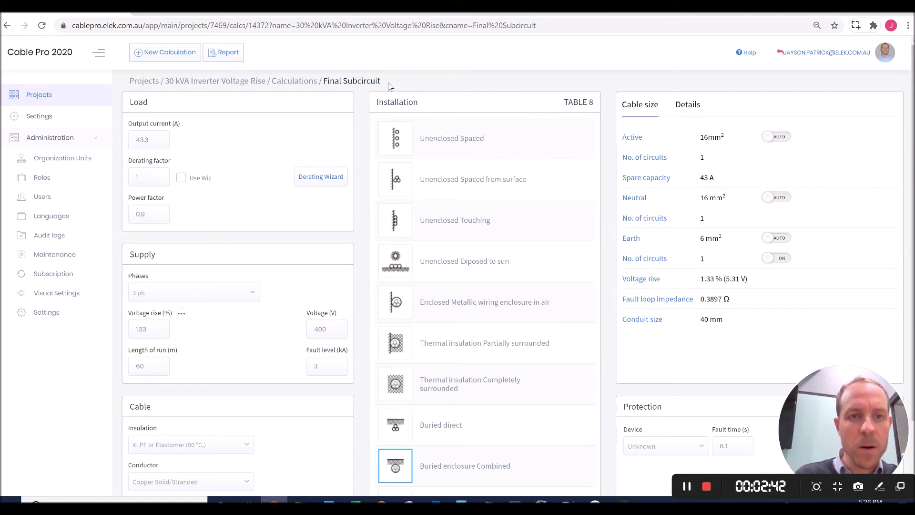
- Return to the project's calculations and open the settings for a Voltage Rise Report
left_click(295, 82)
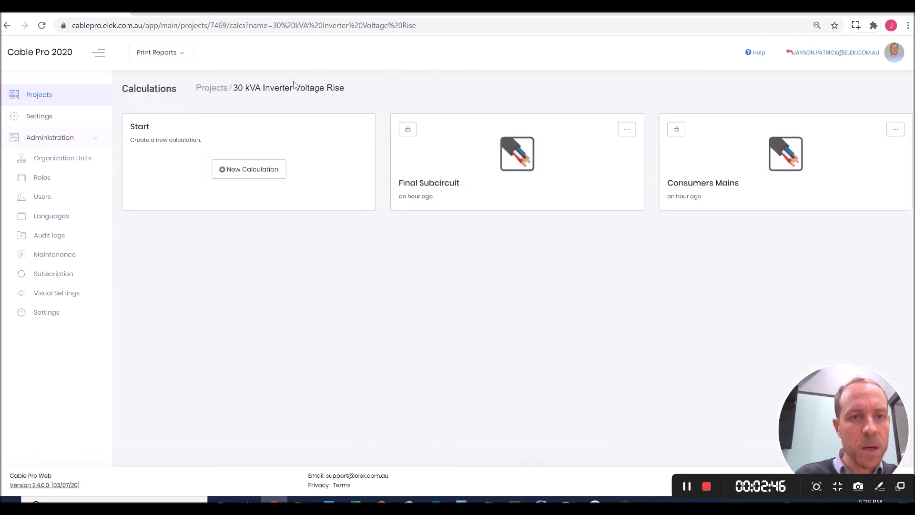
left_click(181, 60)
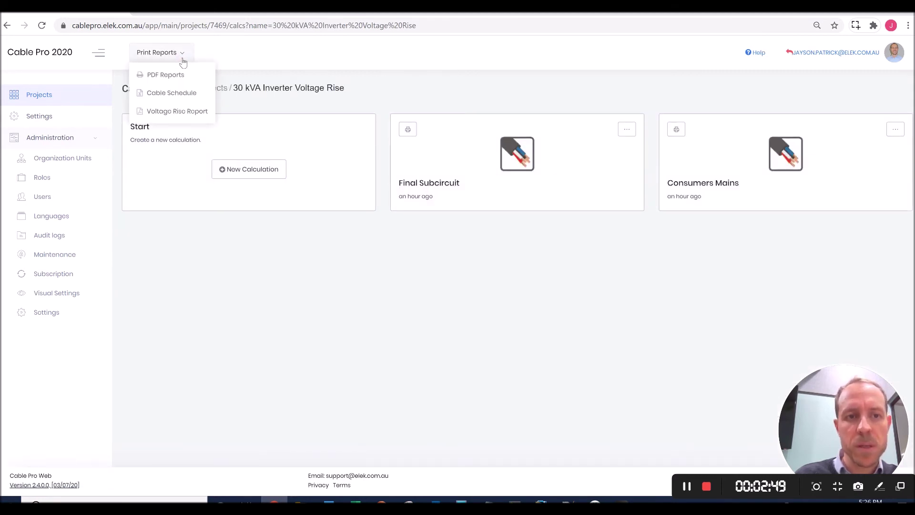
left_click(197, 111)
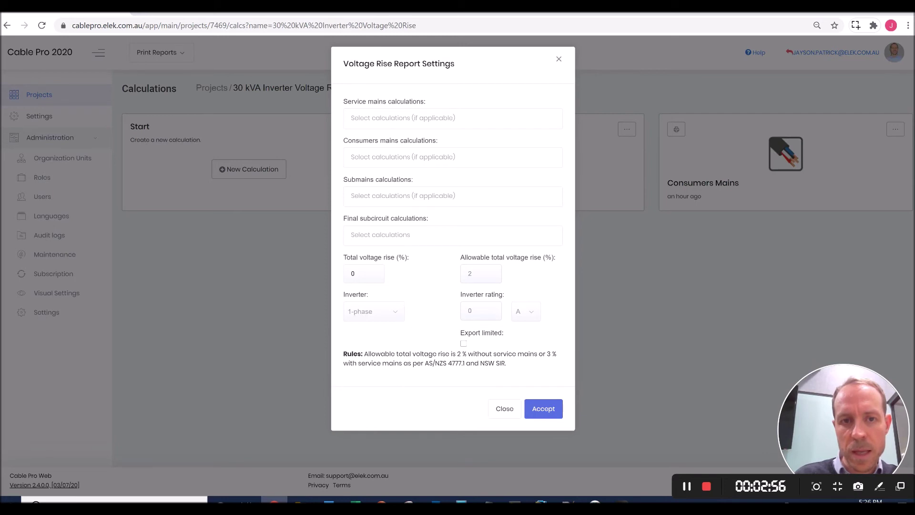
- Assign Consumers Mains as the report's consumers mains calculation and Final Subcircuit as its final subcircuit calculation
left_click(371, 151)
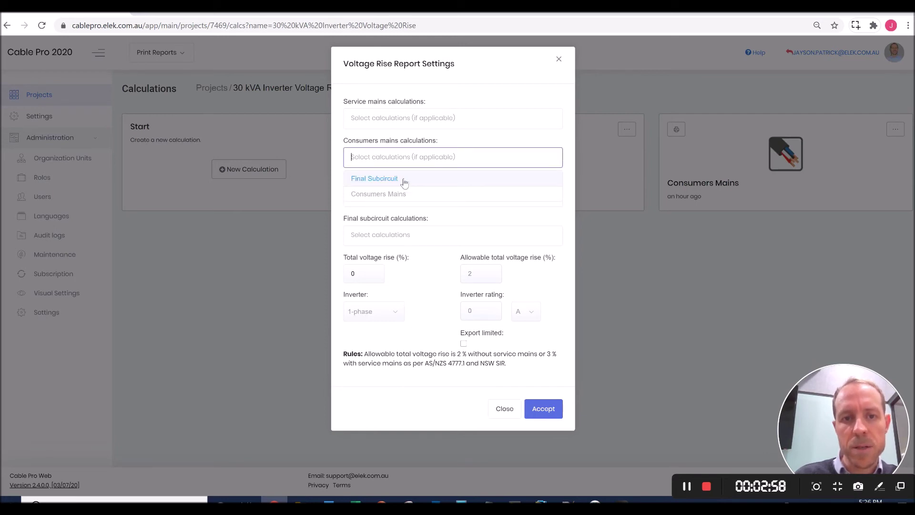
left_click(413, 194)
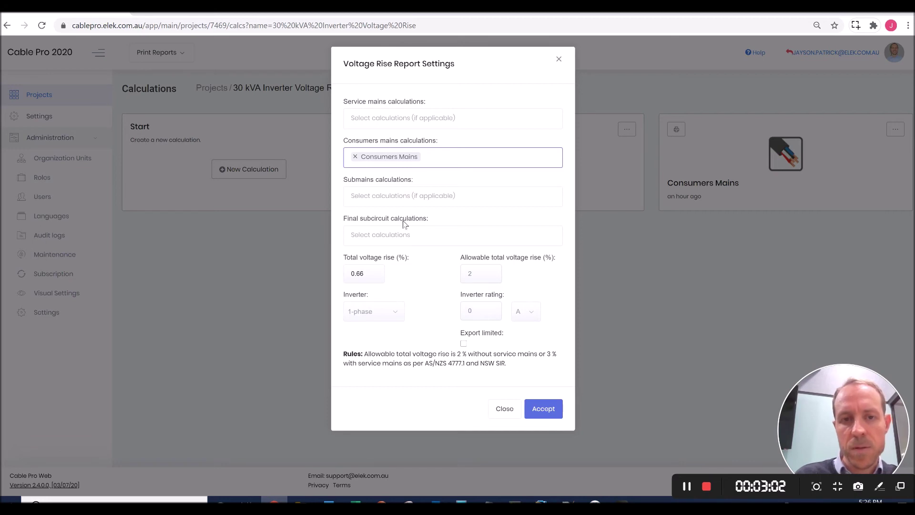
left_click(404, 234)
left_click(406, 256)
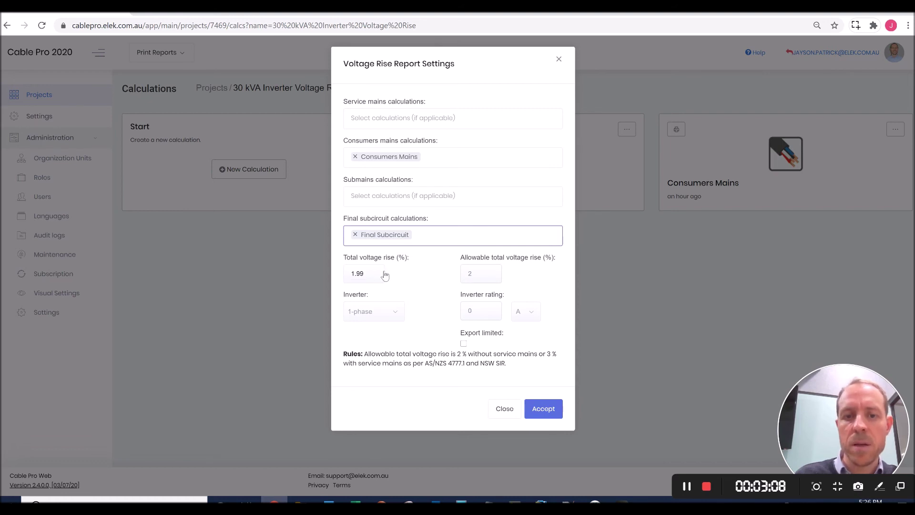
- Set the report's inverter to 3-phase with a rating of 30 kW
mouse_move(358, 278)
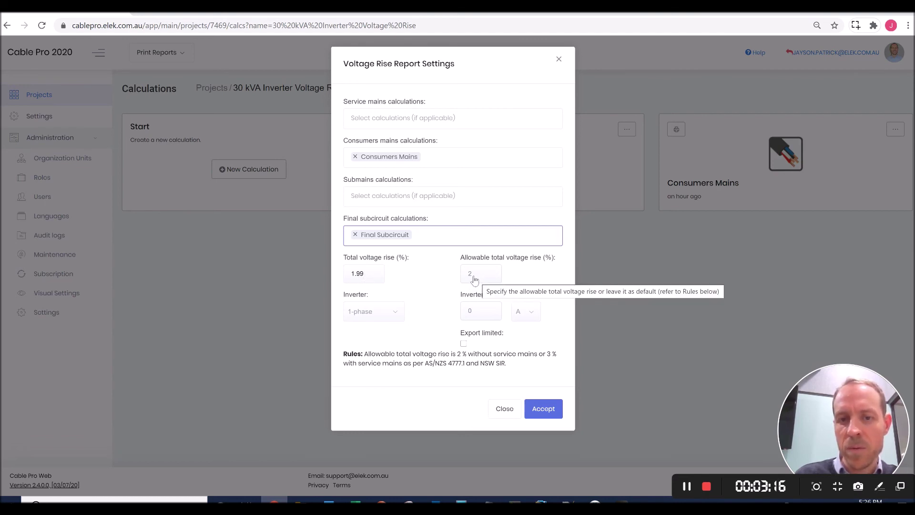
left_click(401, 313)
left_click(392, 347)
left_click(468, 318)
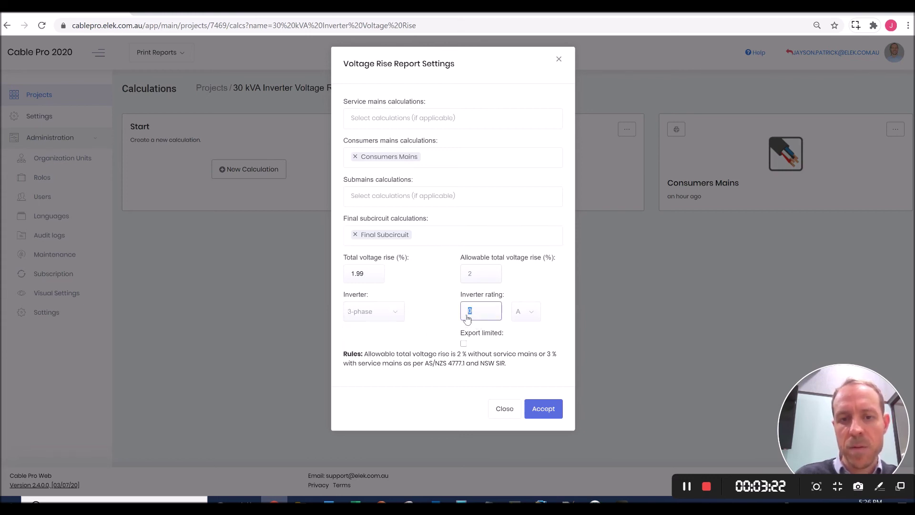
type("30")
left_click(525, 313)
left_click(525, 347)
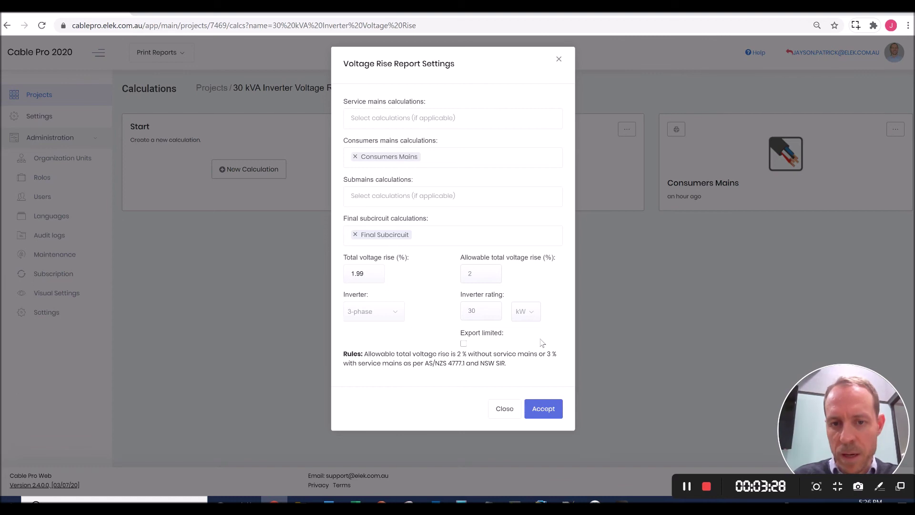
- Accept the report settings, generate the Voltage Rise Report without a project name or job number, and open the downloaded PDF
left_click(543, 409)
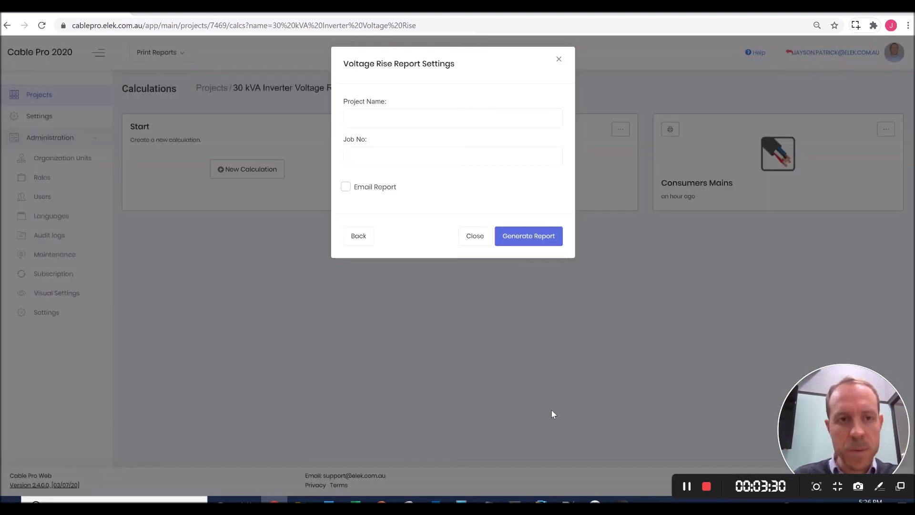
left_click(522, 241)
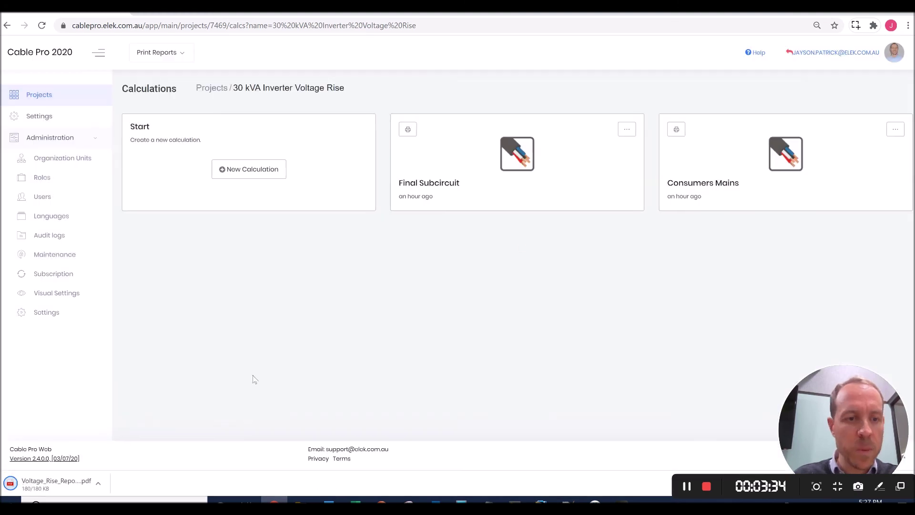
left_click(82, 484)
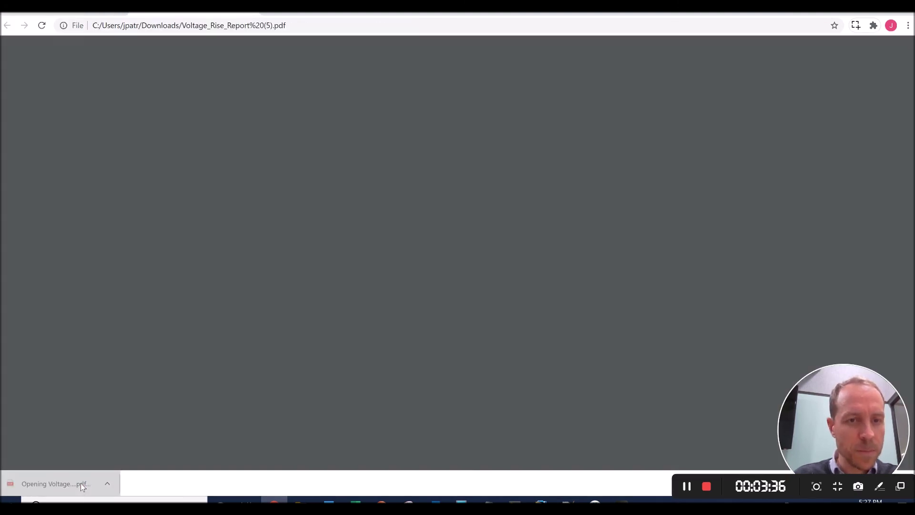